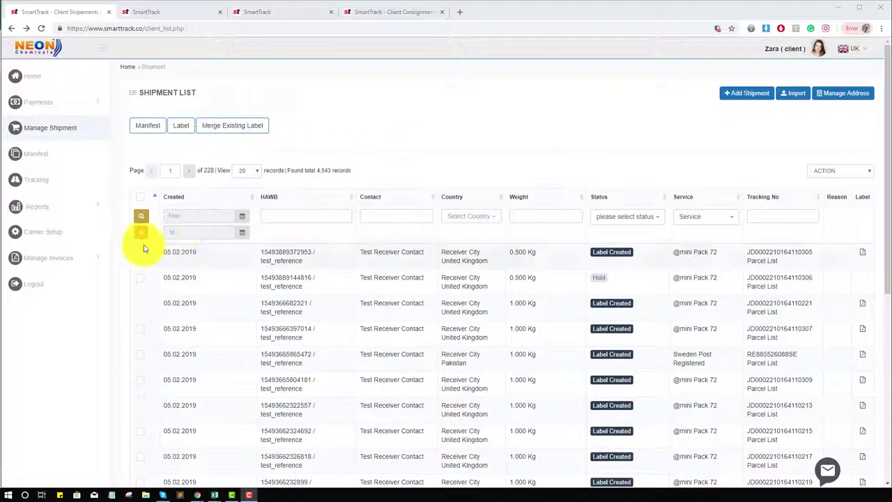
# - Look over the Created date, status, service and tracking-number filters on the shipment list
pyautogui.click(187, 217)
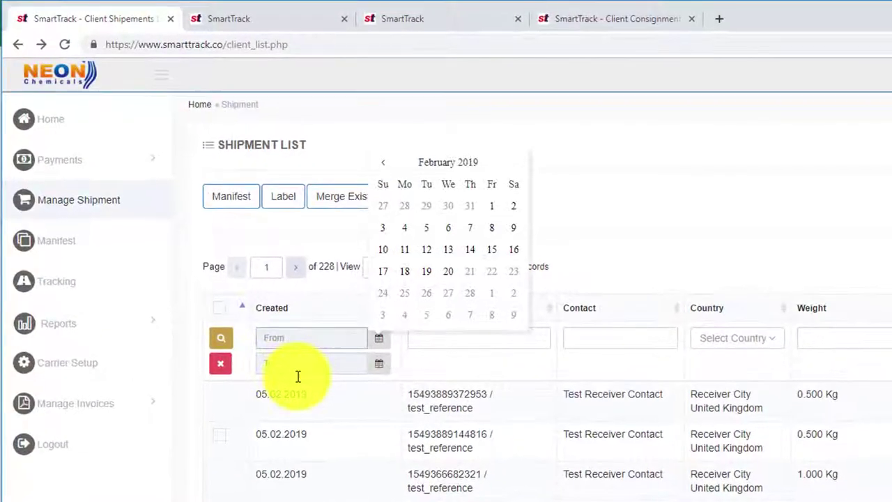
pyautogui.click(447, 130)
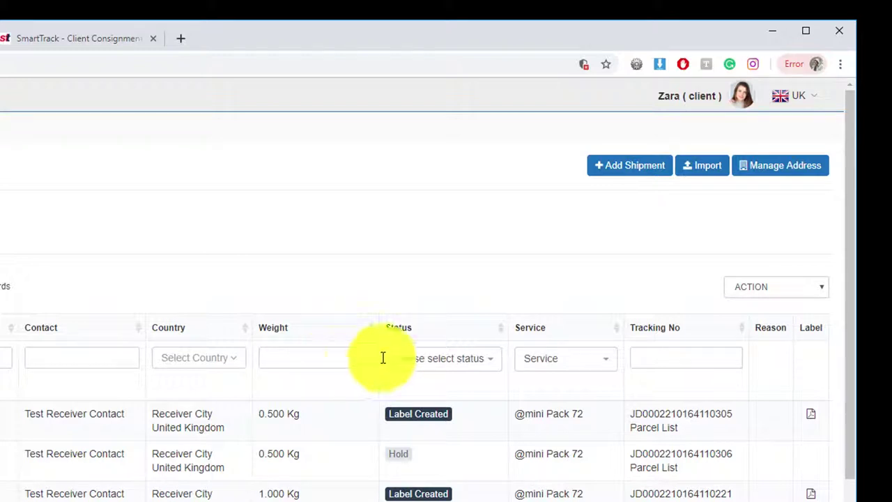
pyautogui.click(456, 370)
pyautogui.click(543, 360)
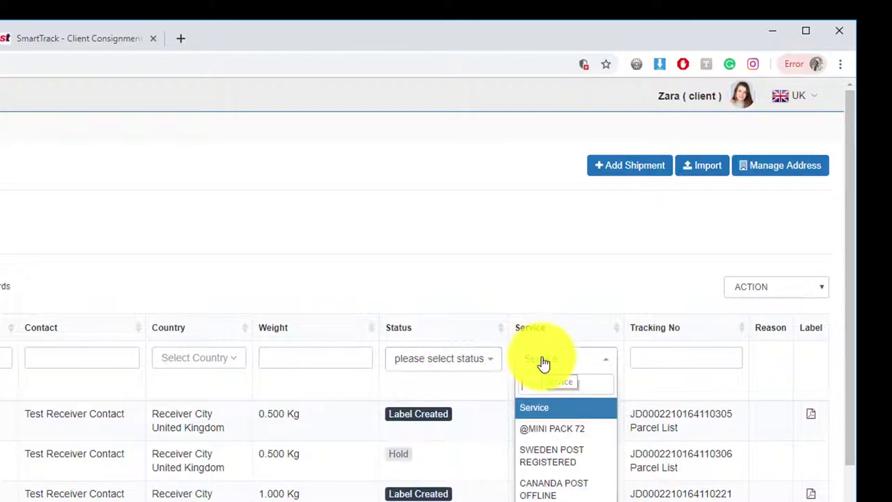
pyautogui.click(658, 350)
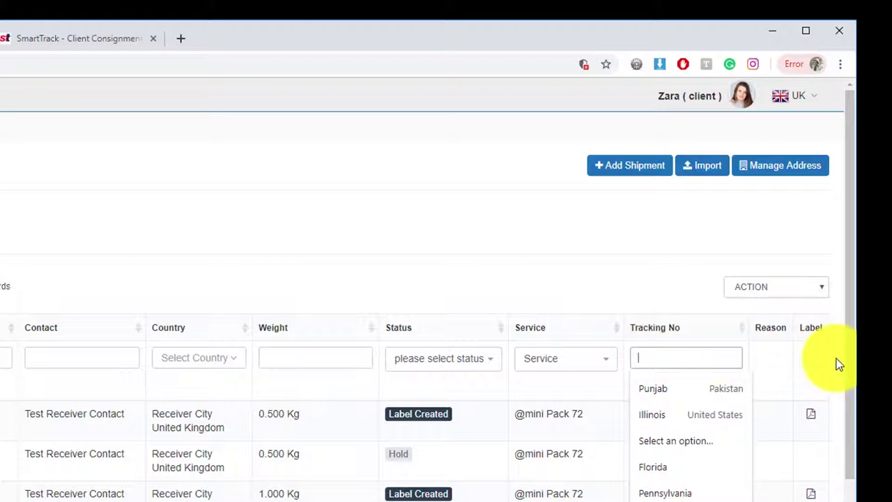
pyautogui.click(369, 233)
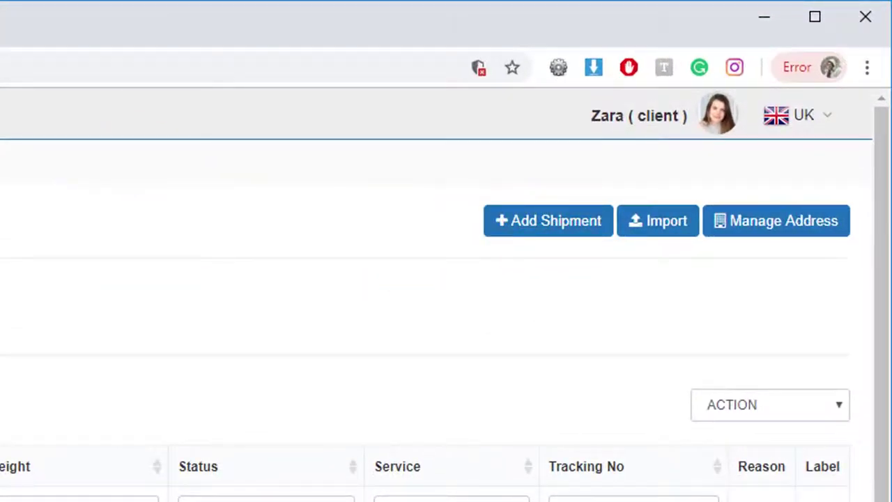
# - Start a new consignment, choose the receiver country and autofill receiver details from a saved address
pyautogui.click(548, 220)
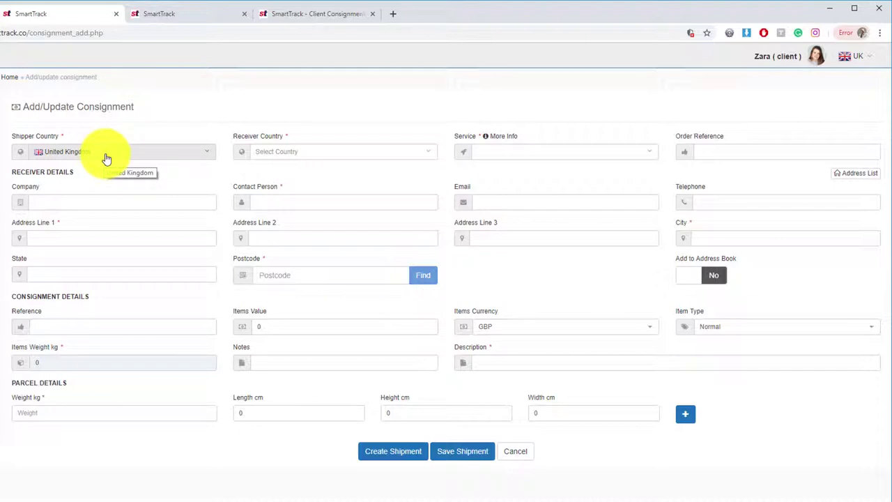
pyautogui.click(149, 156)
pyautogui.click(299, 160)
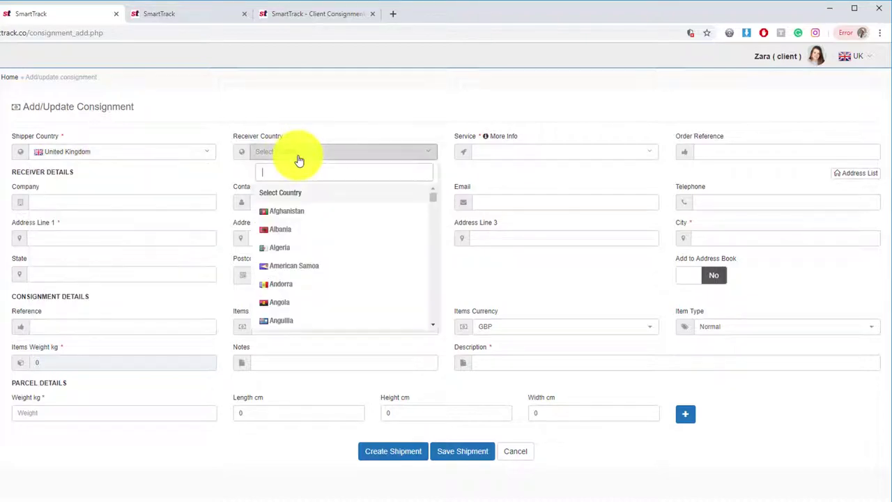
pyautogui.click(345, 211)
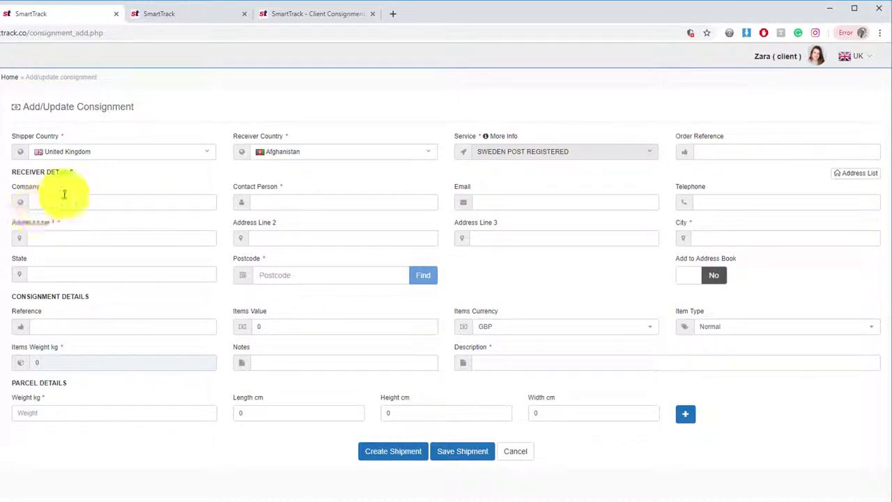
pyautogui.click(66, 200)
pyautogui.press('Down')
pyautogui.press('Return')
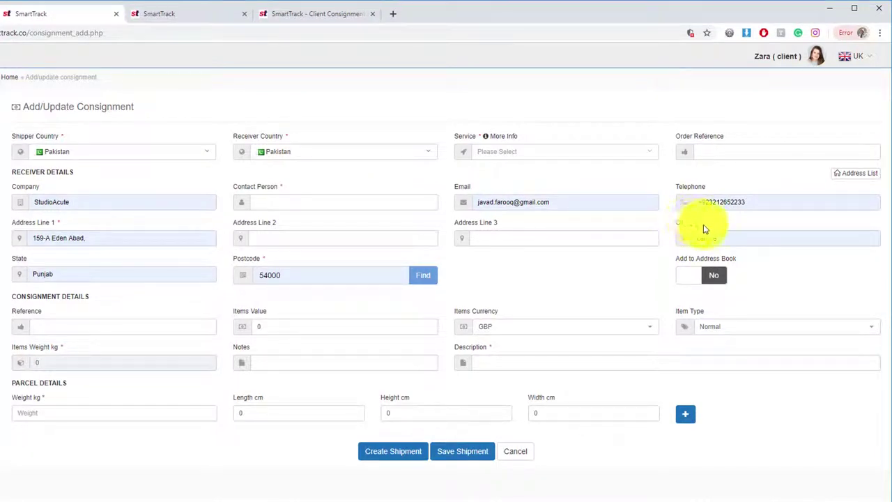
# - Enter city Lahore, item type Letter, a suggested description and weight 5 kg
pyautogui.click(725, 234)
pyautogui.write('Lahore')
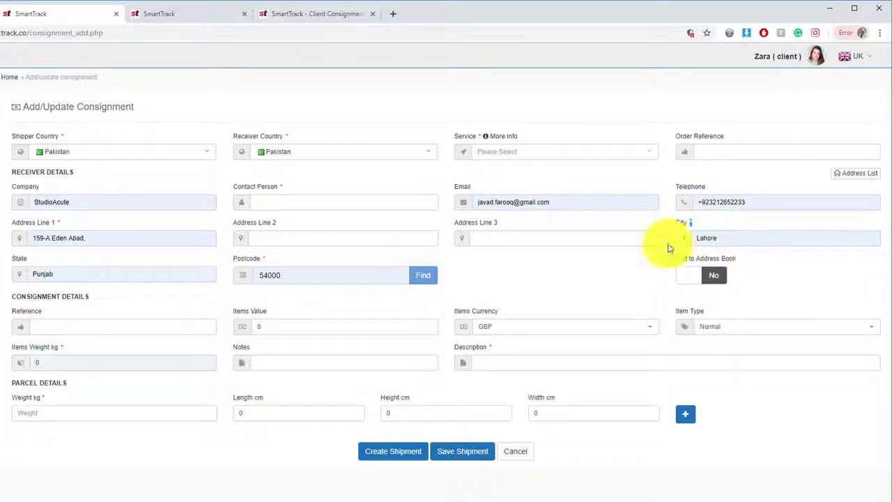
pyautogui.click(529, 327)
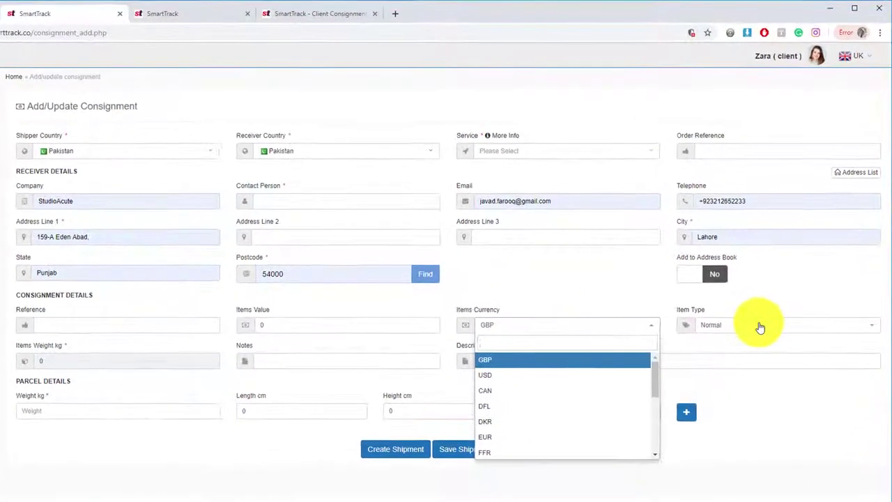
pyautogui.click(718, 327)
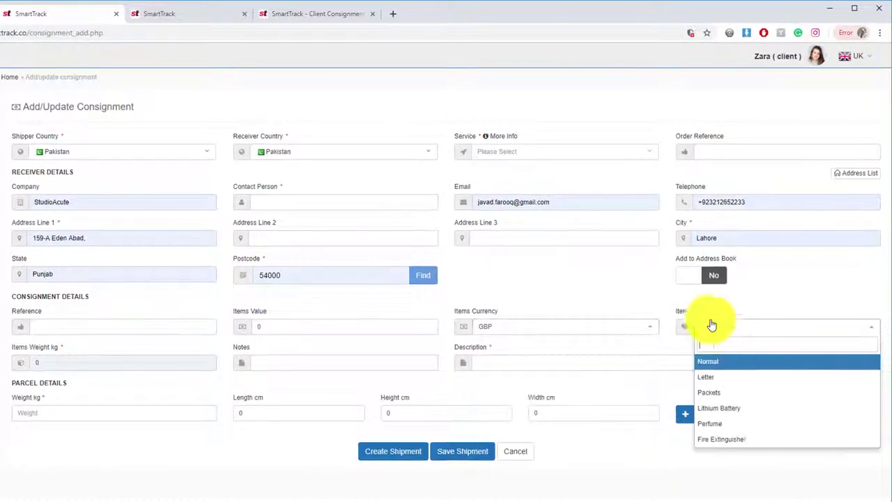
pyautogui.click(744, 377)
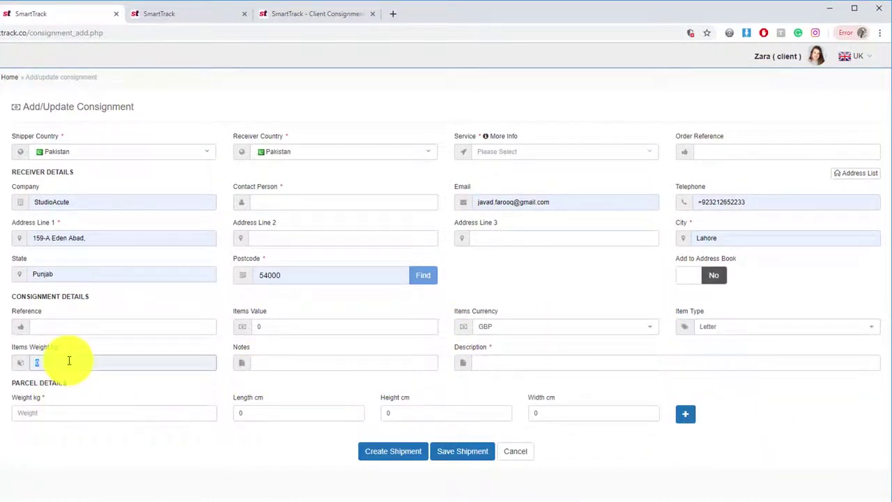
pyautogui.click(542, 360)
pyautogui.click(588, 385)
pyautogui.click(114, 412)
pyautogui.write('5')
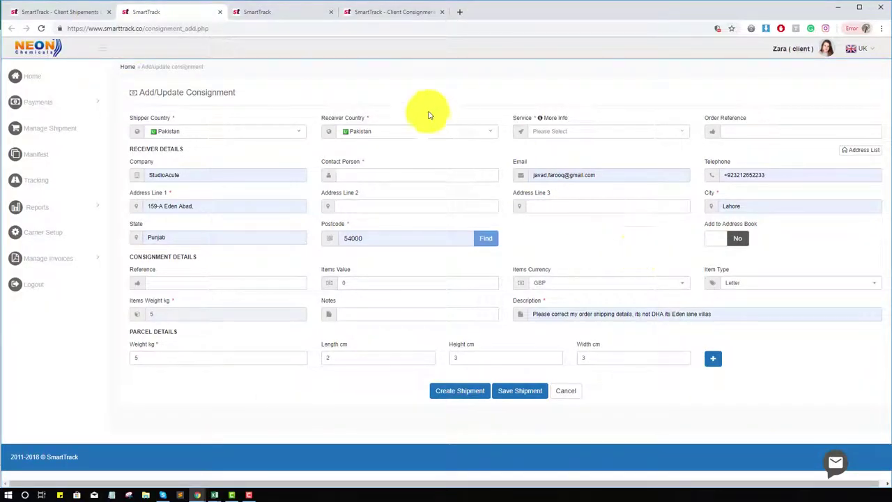
# - Set Add to Address Book to Yes and view the saved Address List
pyautogui.click(717, 240)
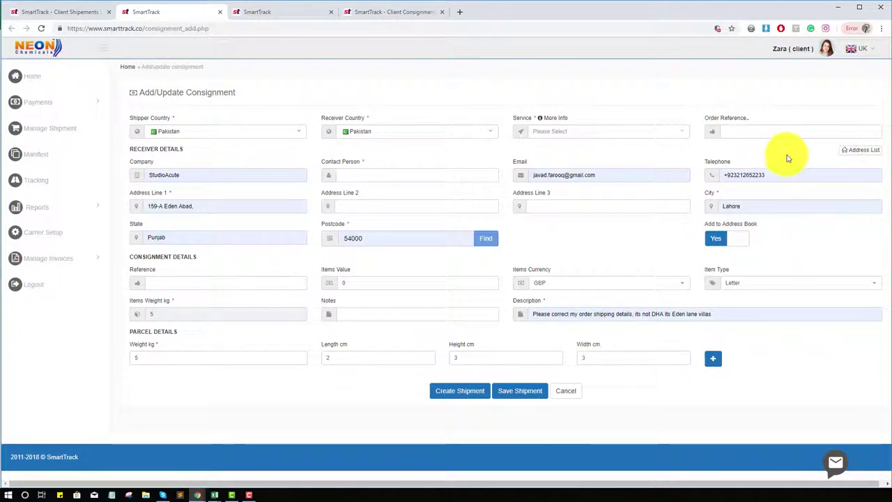
pyautogui.click(877, 153)
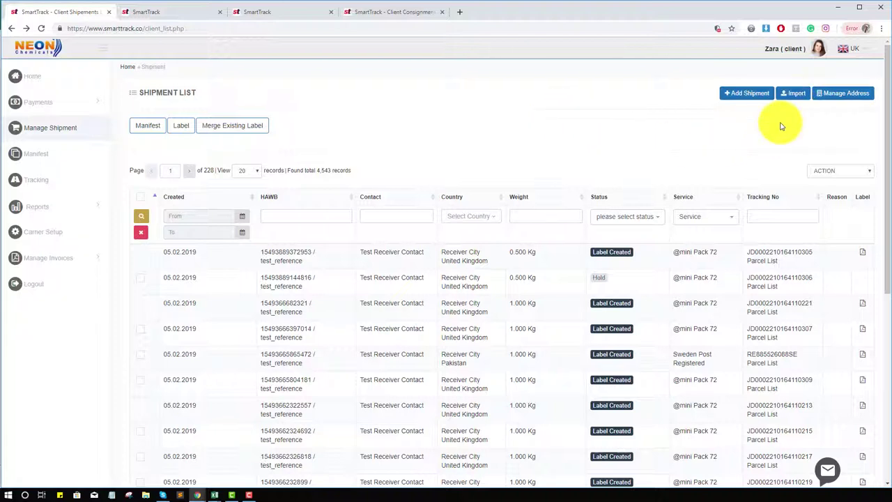
# - Open the Import Shipments Options page and scroll through the template_import_consignment CSV in Excel
pyautogui.click(269, 12)
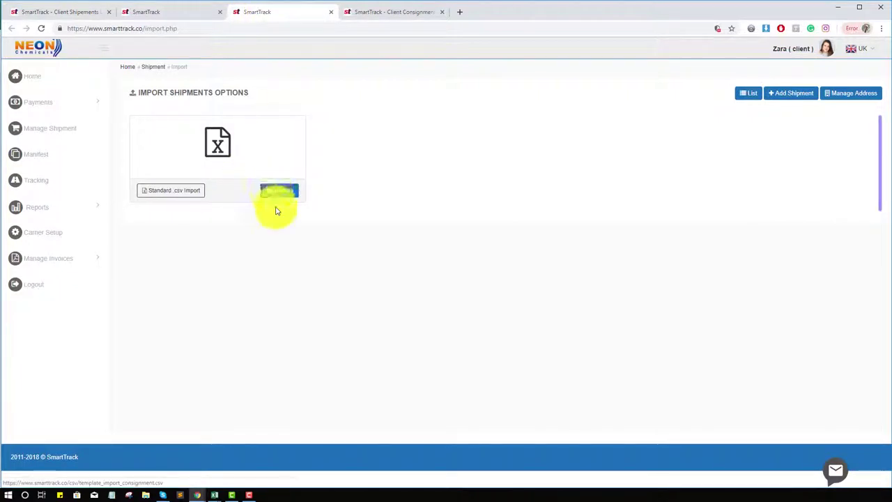
pyautogui.moveTo(214, 494)
pyautogui.click(264, 464)
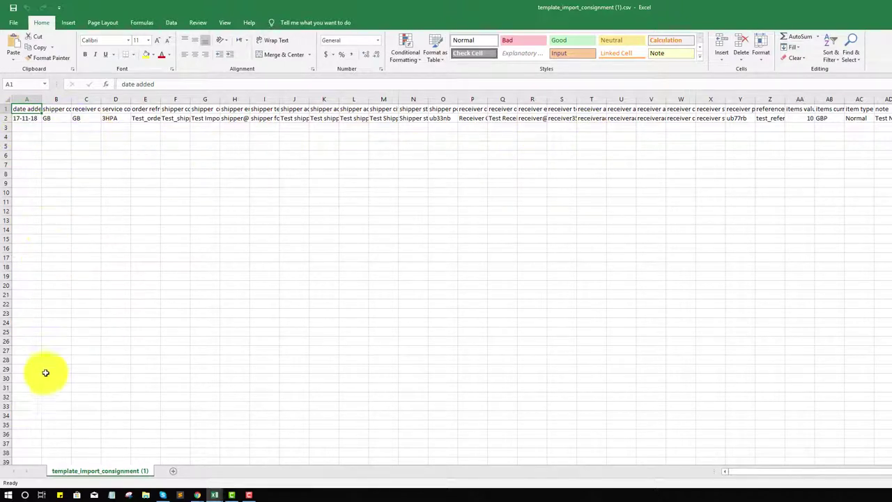
pyautogui.scroll(-9, 48, 299)
pyautogui.scroll(-5, 47, 301)
pyautogui.scroll(14, 93, 291)
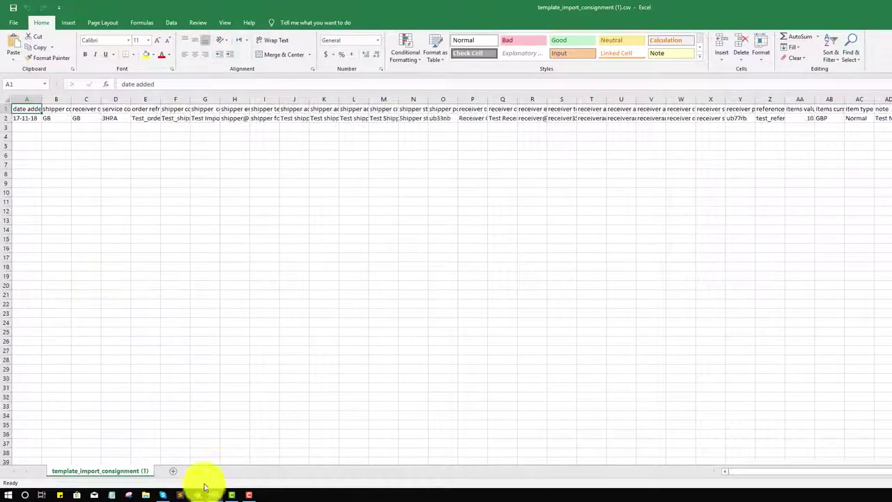
# - View the Standard csv Import Shipment form, then go back to the Client Shipments list
pyautogui.moveTo(189, 492)
pyautogui.click(179, 472)
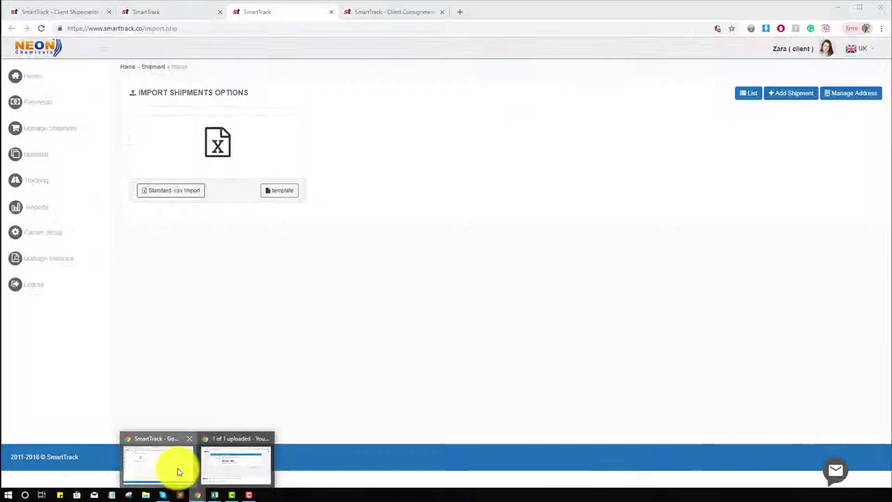
pyautogui.click(183, 190)
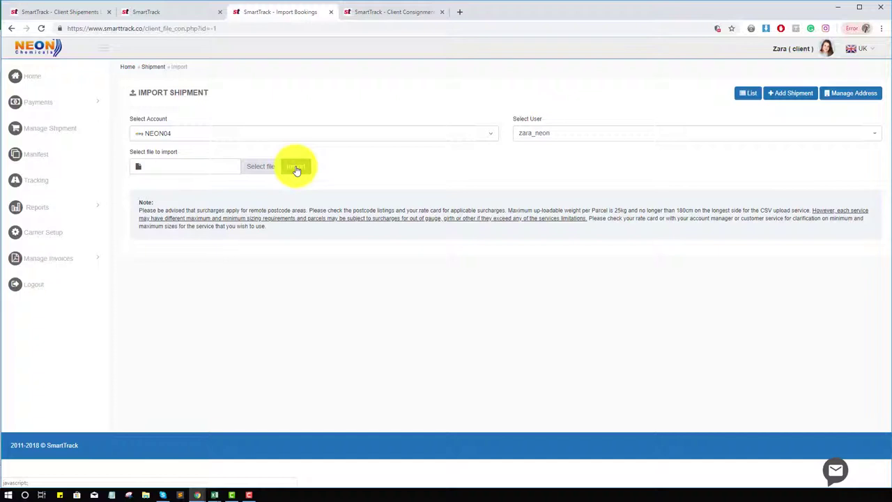
pyautogui.hotkey('ctrl', '1')
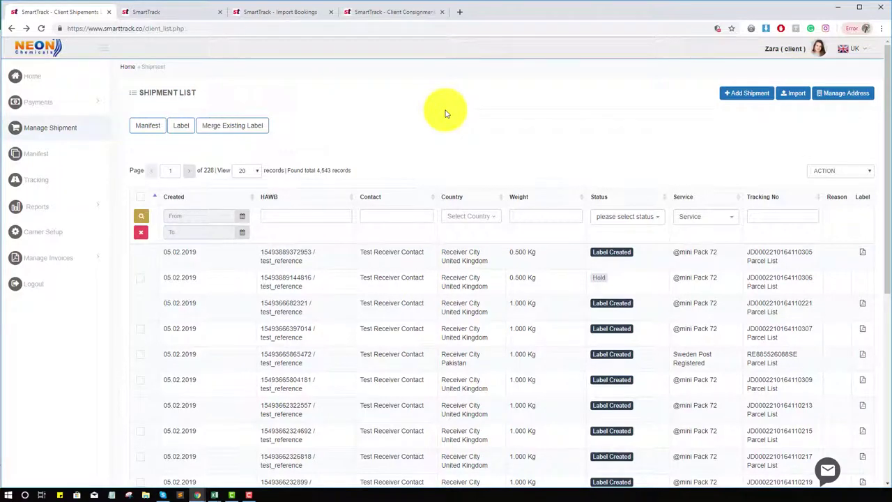
# - Show manifestable shipments and tick five Label Created rows dated 05.02.2019
pyautogui.click(148, 126)
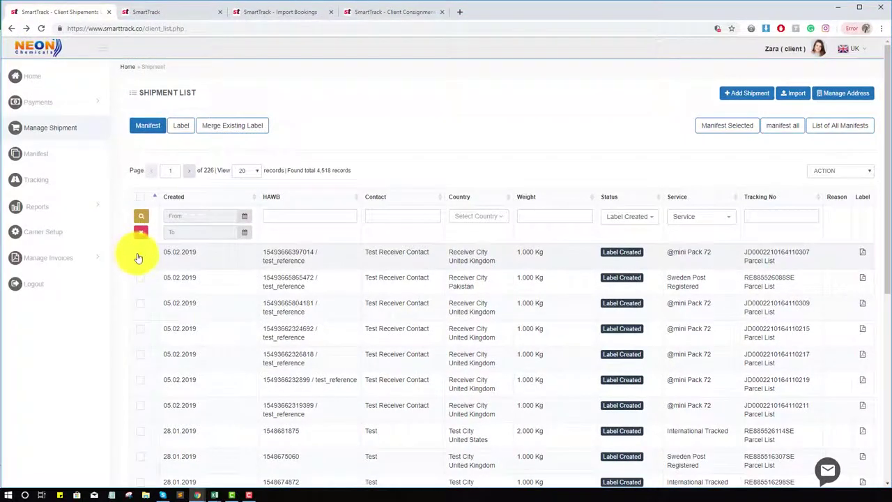
pyautogui.click(140, 277)
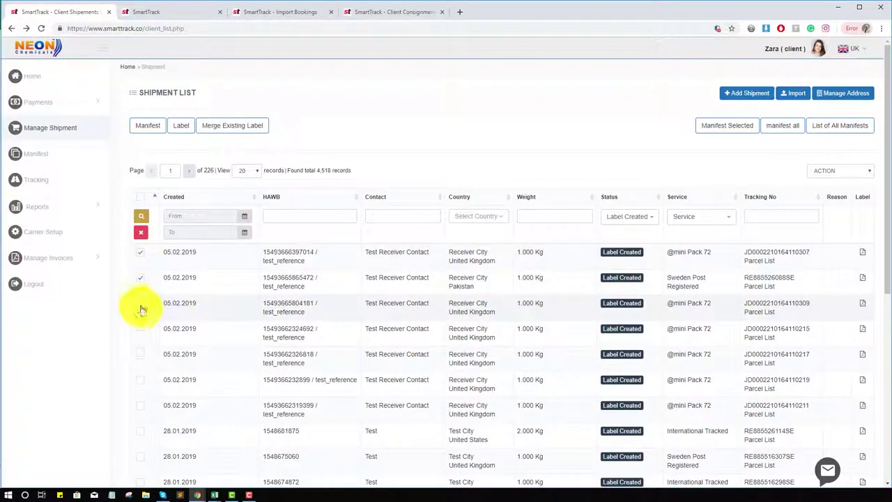
pyautogui.click(140, 305)
pyautogui.click(141, 328)
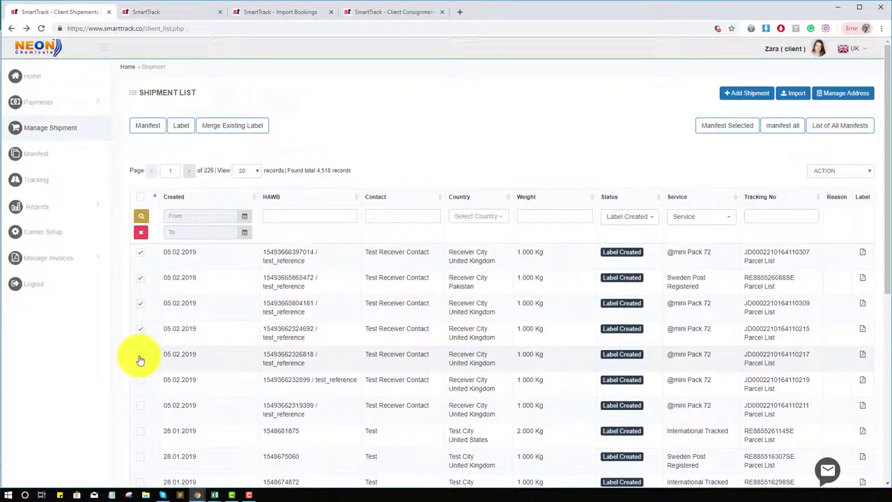
pyautogui.click(140, 355)
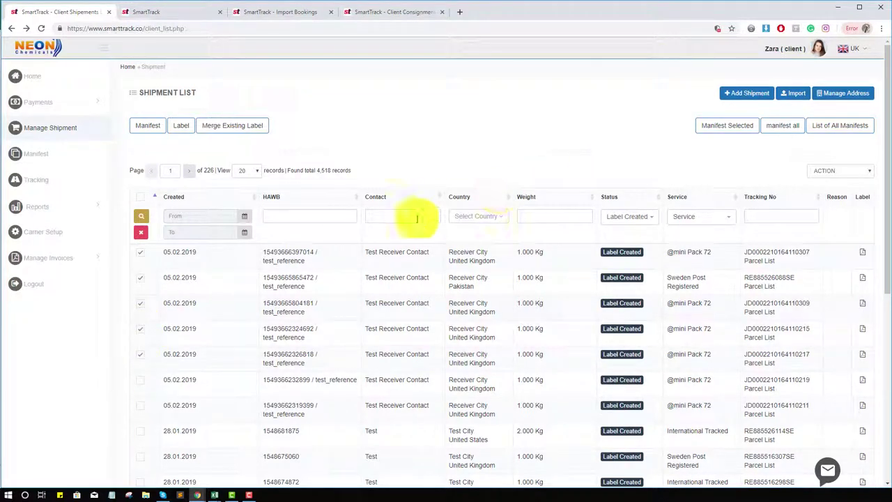
# - Manifest the ticked shipments, review manifest 806's shipments, and return to the full list
pyautogui.click(740, 135)
pyautogui.click(446, 305)
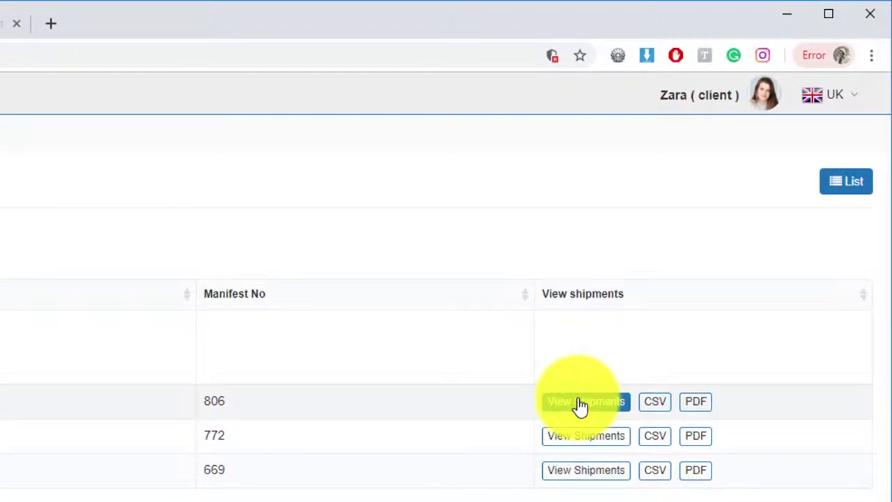
pyautogui.click(581, 405)
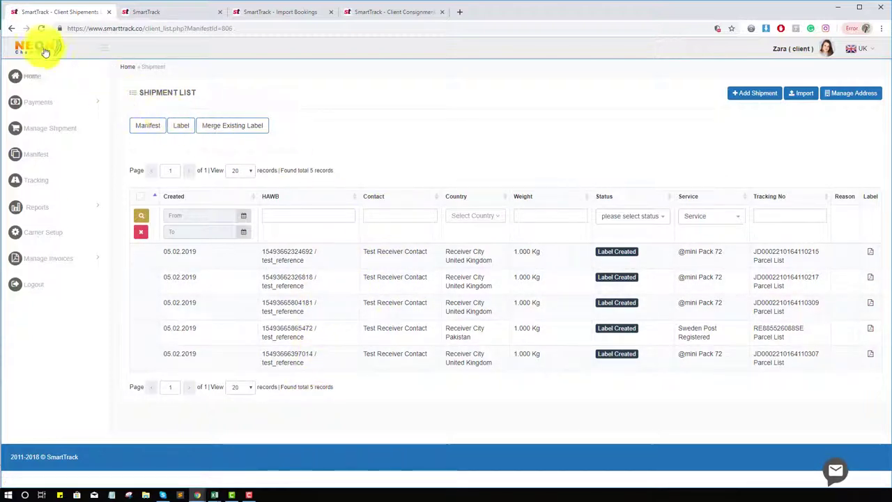
pyautogui.click(11, 28)
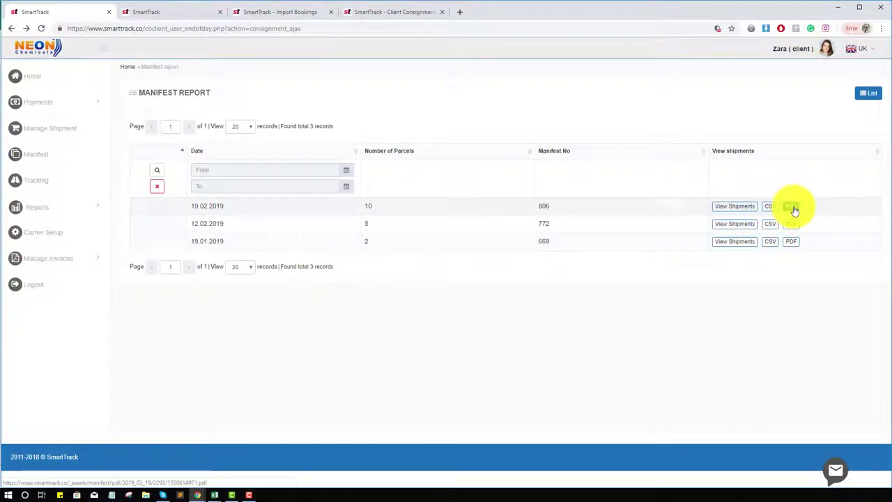
pyautogui.hotkey('alt', 'Left')
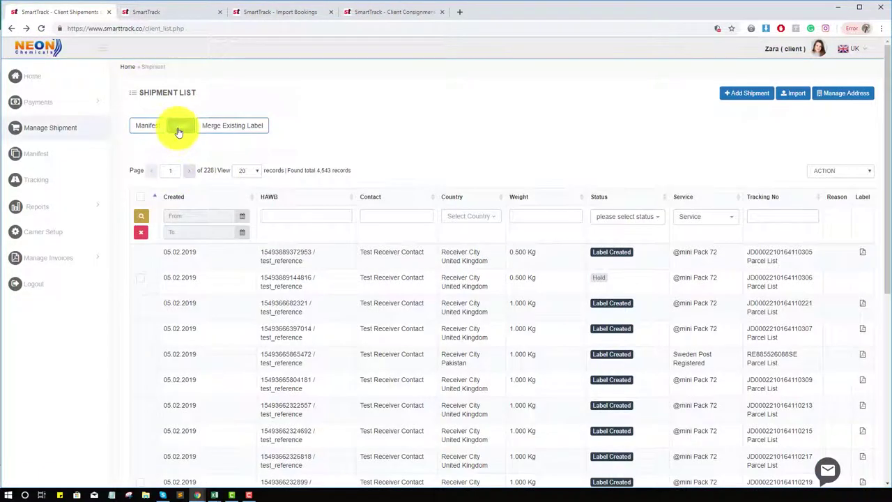
# - Filter to the 14 Ready To Print labels and tick the first three shipments
pyautogui.click(179, 131)
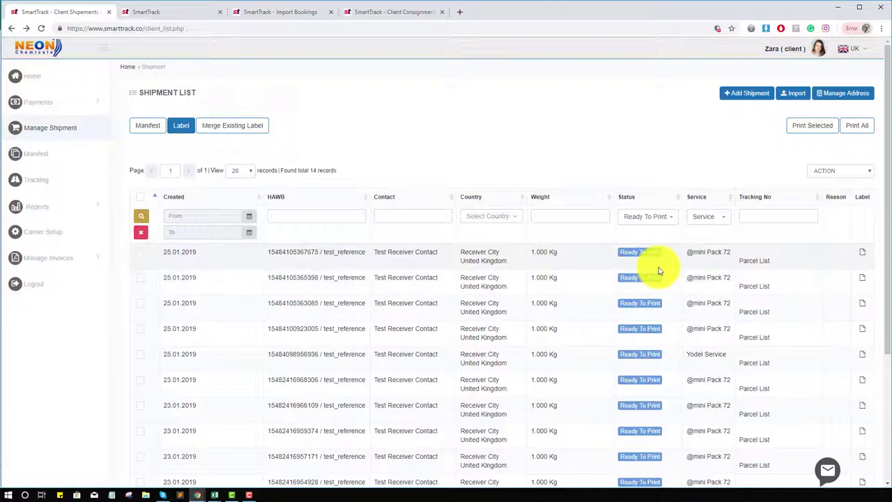
pyautogui.click(140, 252)
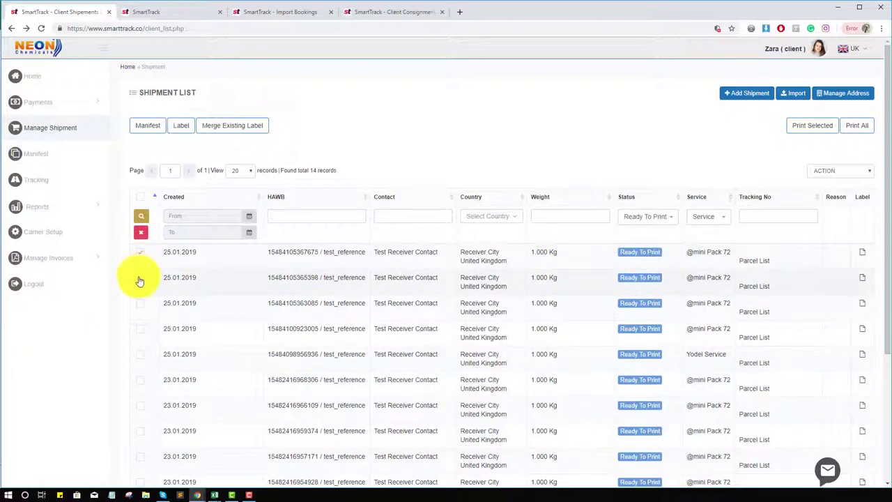
pyautogui.click(140, 278)
pyautogui.click(141, 304)
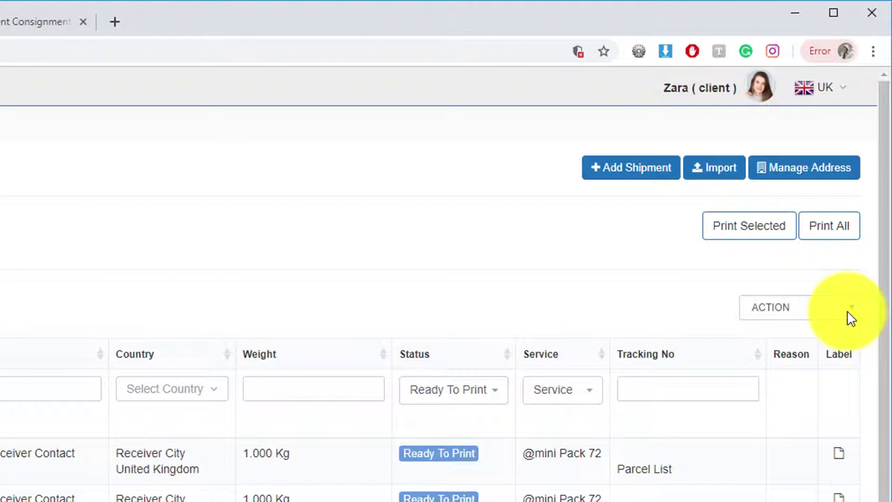
pyautogui.click(850, 315)
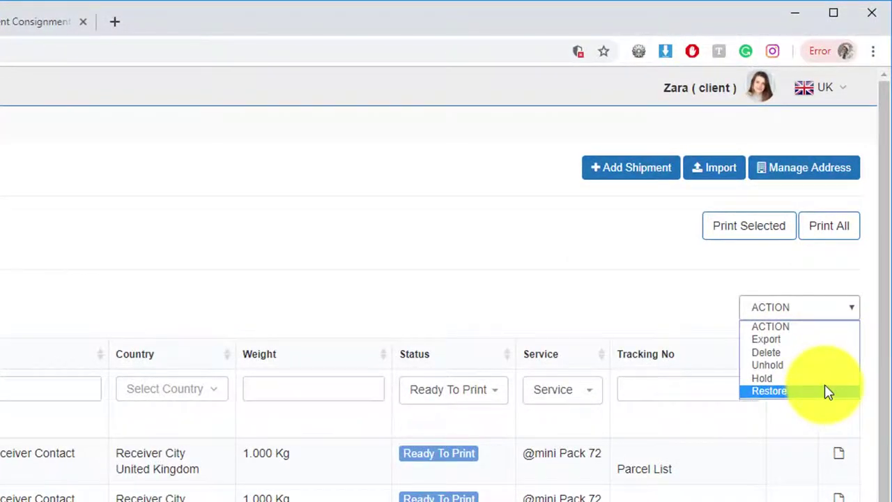
pyautogui.click(228, 132)
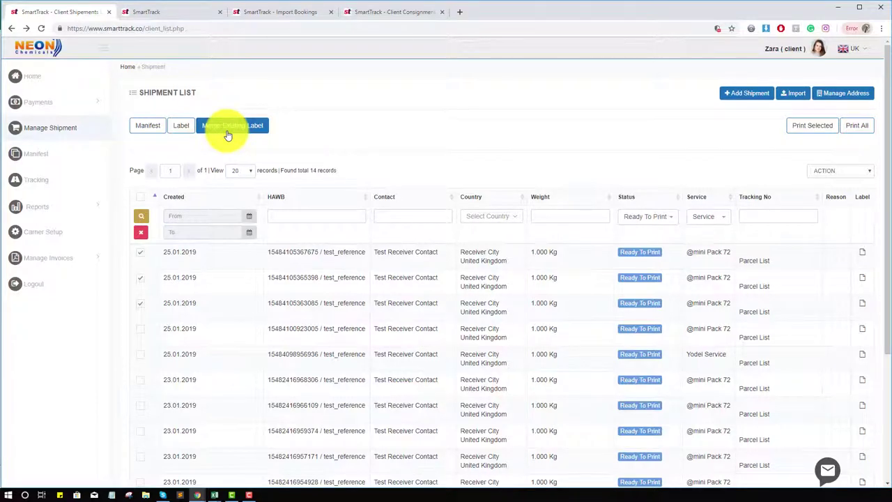
pyautogui.click(228, 133)
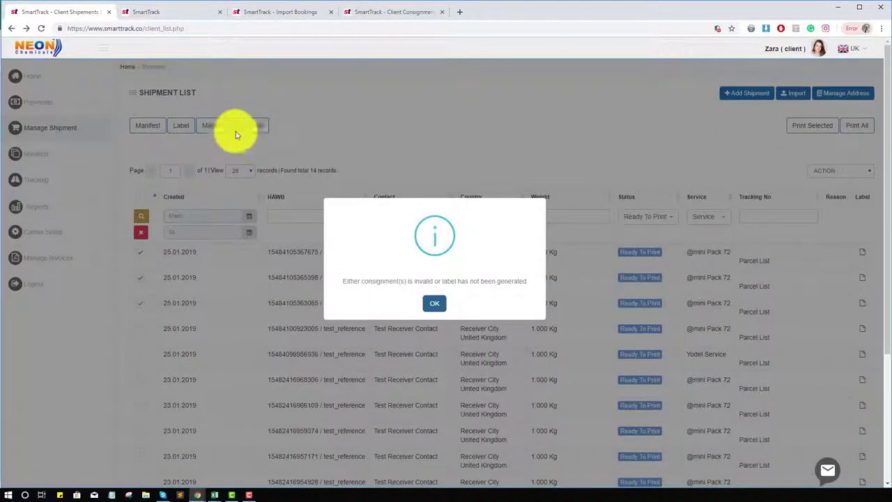
pyautogui.click(438, 308)
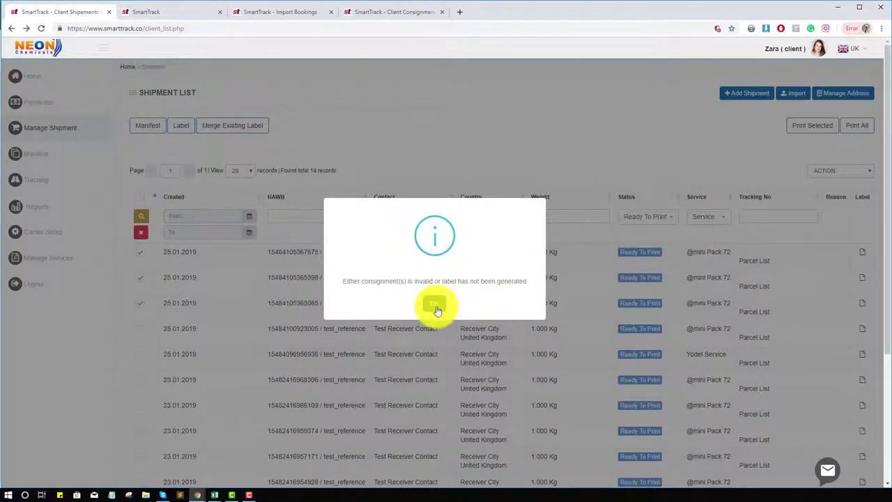
pyautogui.click(436, 307)
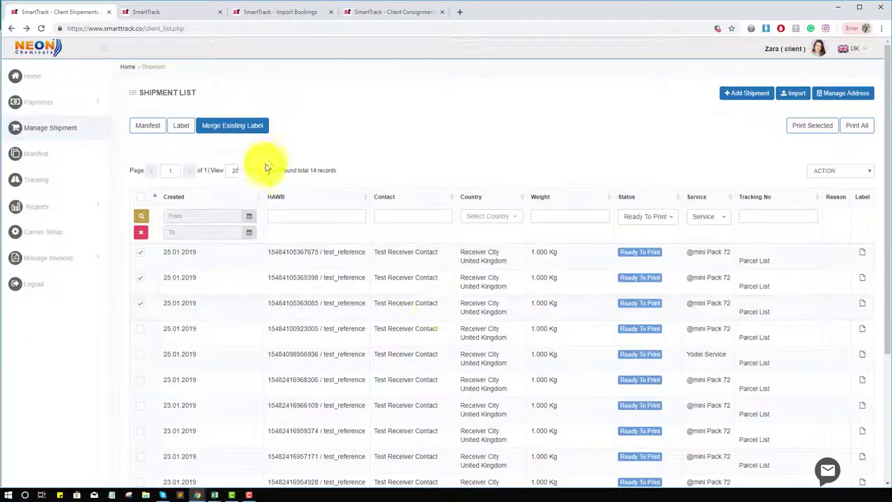
pyautogui.click(326, 122)
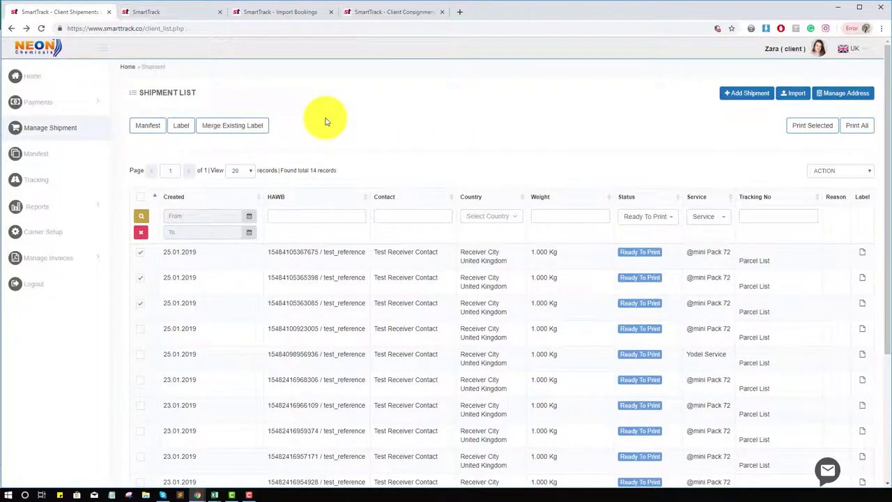